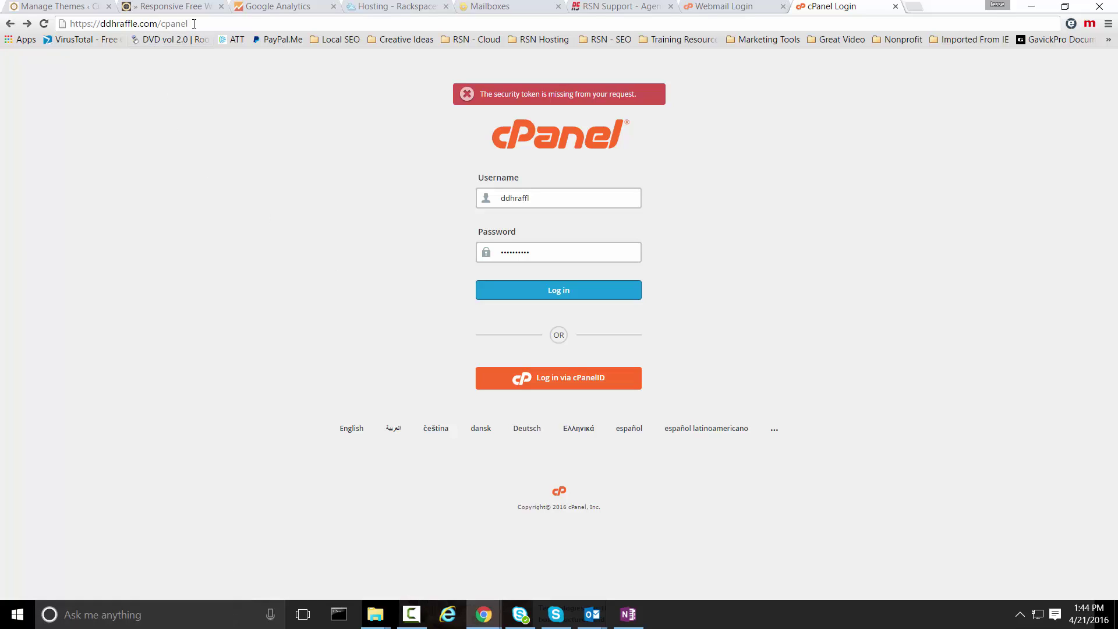
- Log in to the cPanel hosting account with the saved username and password
{"action": "left_click", "coordinate": [122, 25]}
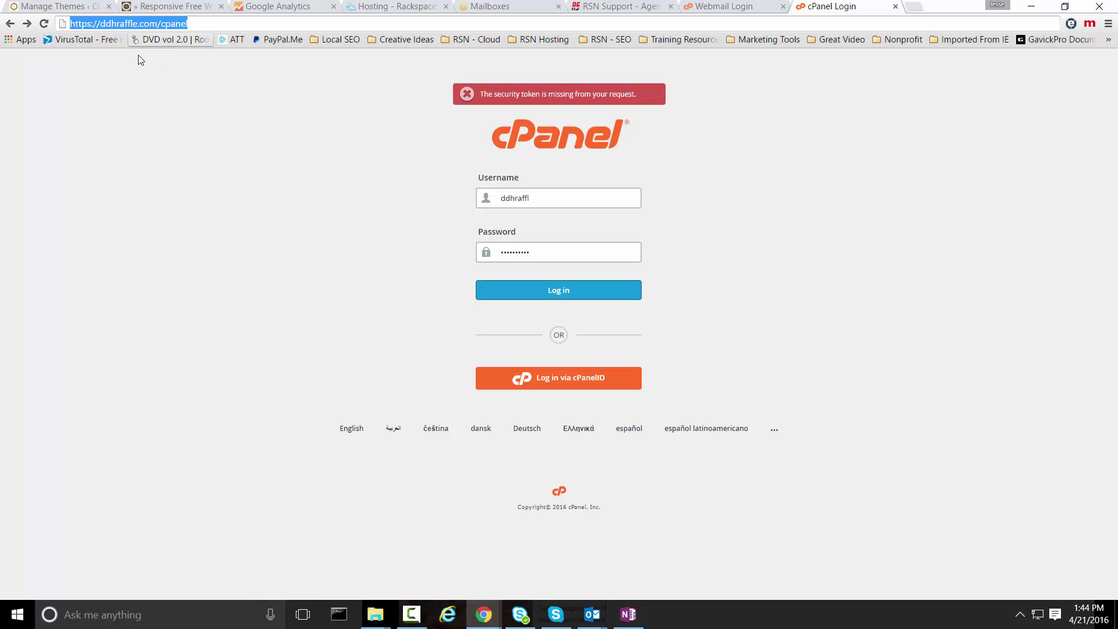
{"action": "left_click", "coordinate": [195, 25]}
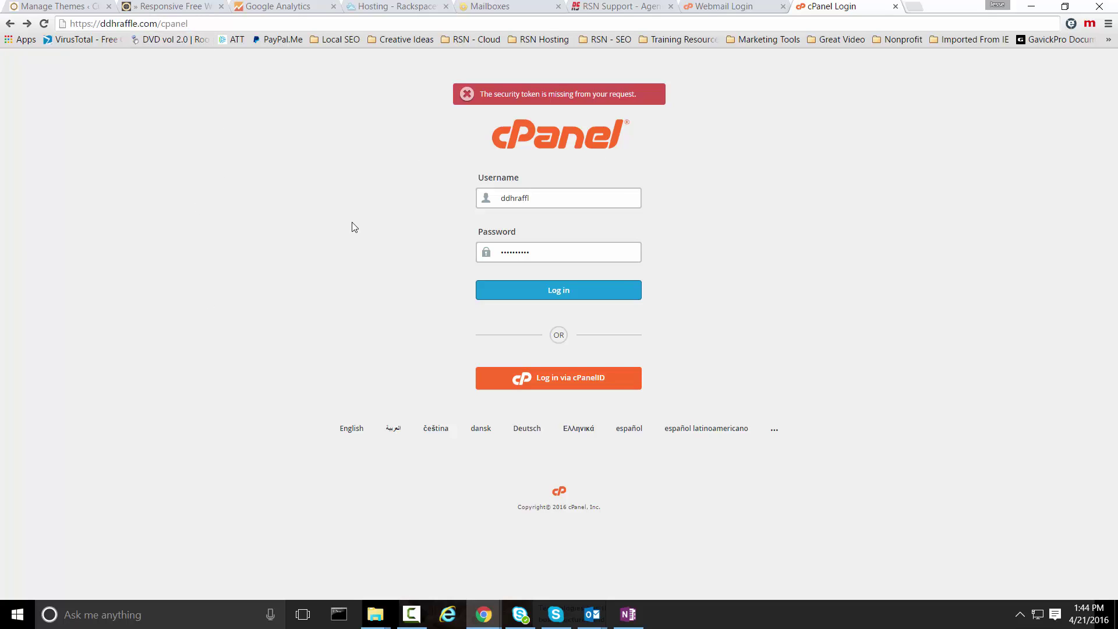
{"action": "left_click", "coordinate": [540, 202]}
{"action": "left_click_drag", "start_coordinate": [540, 202], "coordinate": [457, 245]}
{"action": "left_click_drag", "start_coordinate": [544, 249], "coordinate": [417, 253]}
{"action": "left_click", "coordinate": [309, 291]}
{"action": "left_click", "coordinate": [560, 294]}
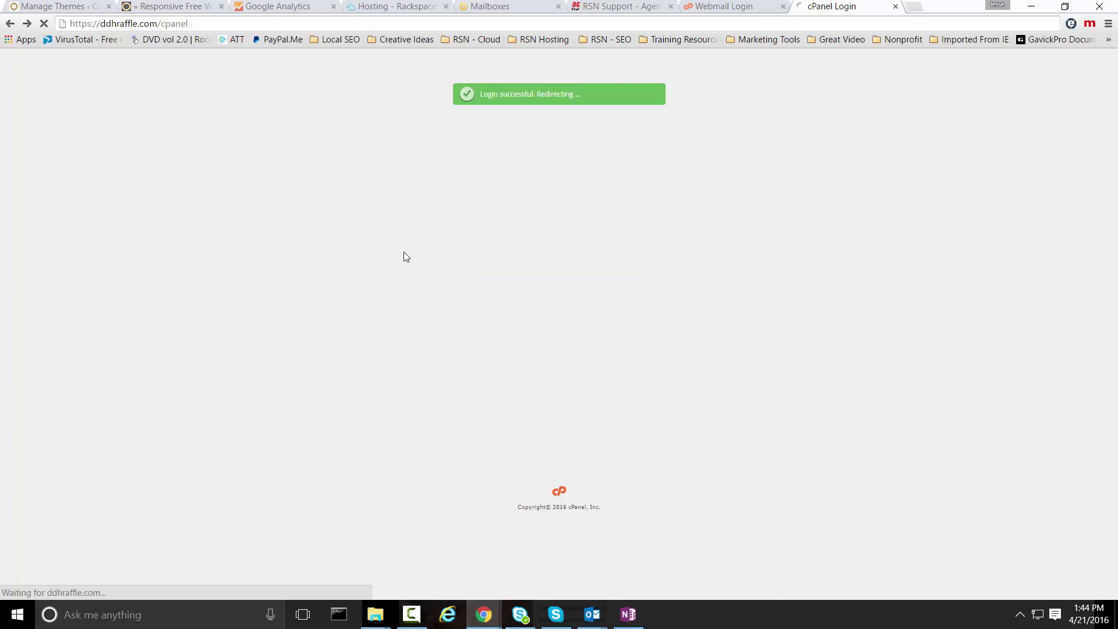
- Open Apache SpamAssassin and keep the auto-delete spam score at 3
{"action": "scroll", "coordinate": [883, 374], "scroll_direction": "down", "scroll_amount": 5}
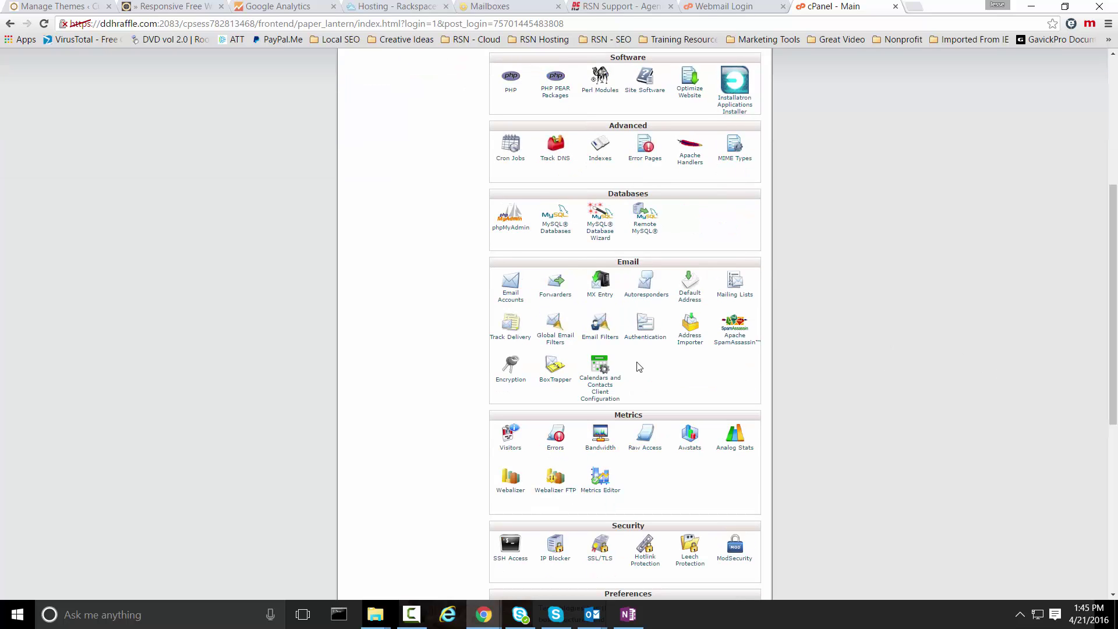
{"action": "left_click", "coordinate": [734, 344]}
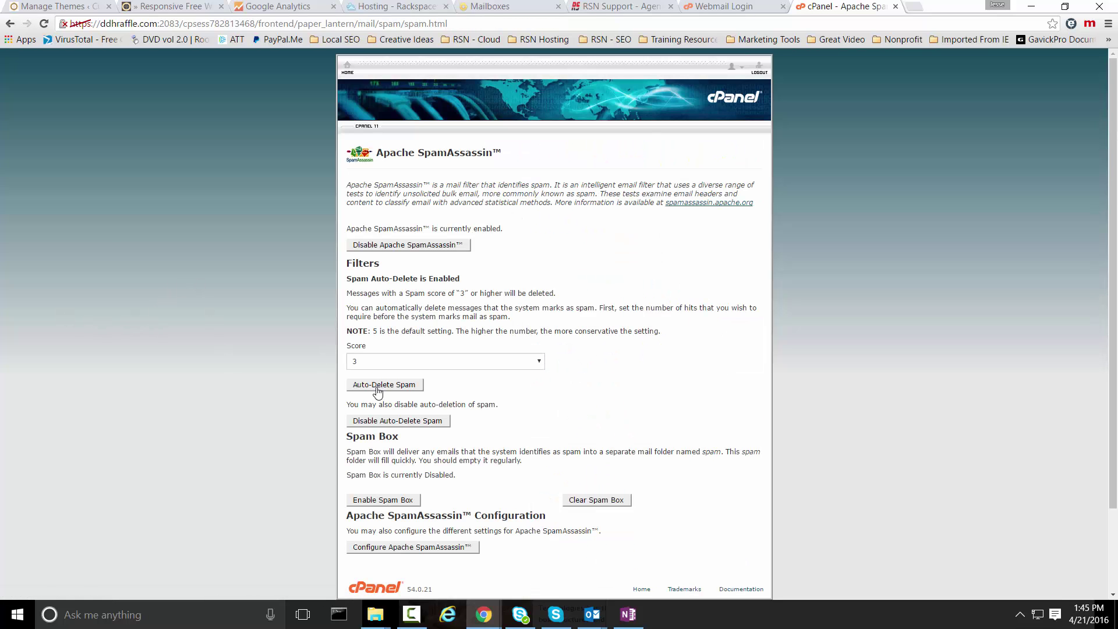
{"action": "left_click", "coordinate": [378, 367]}
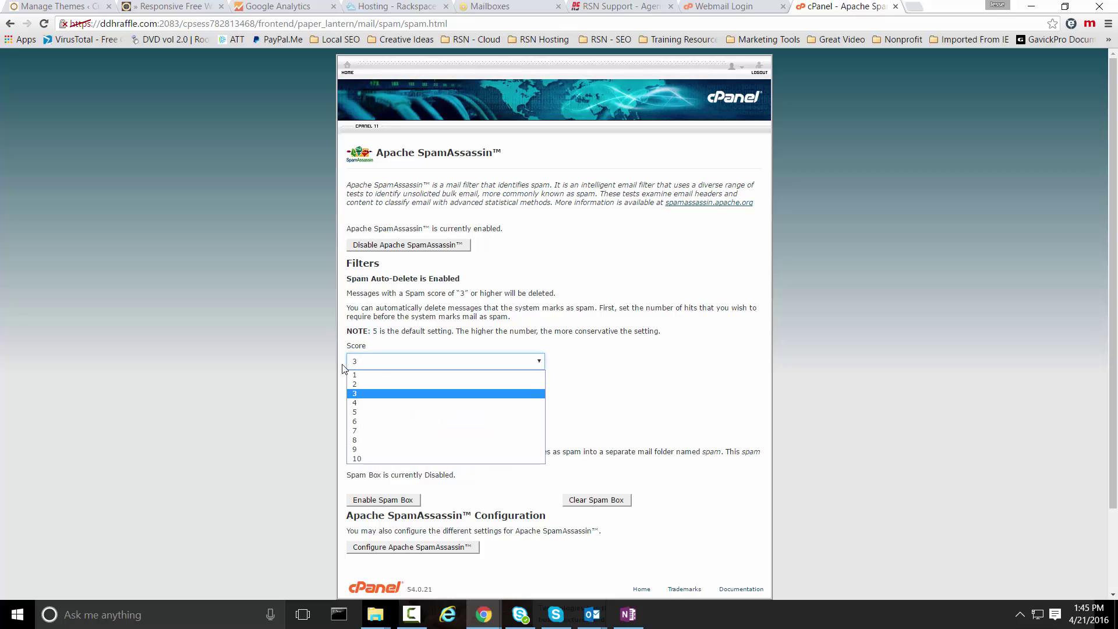
{"action": "left_click", "coordinate": [267, 355]}
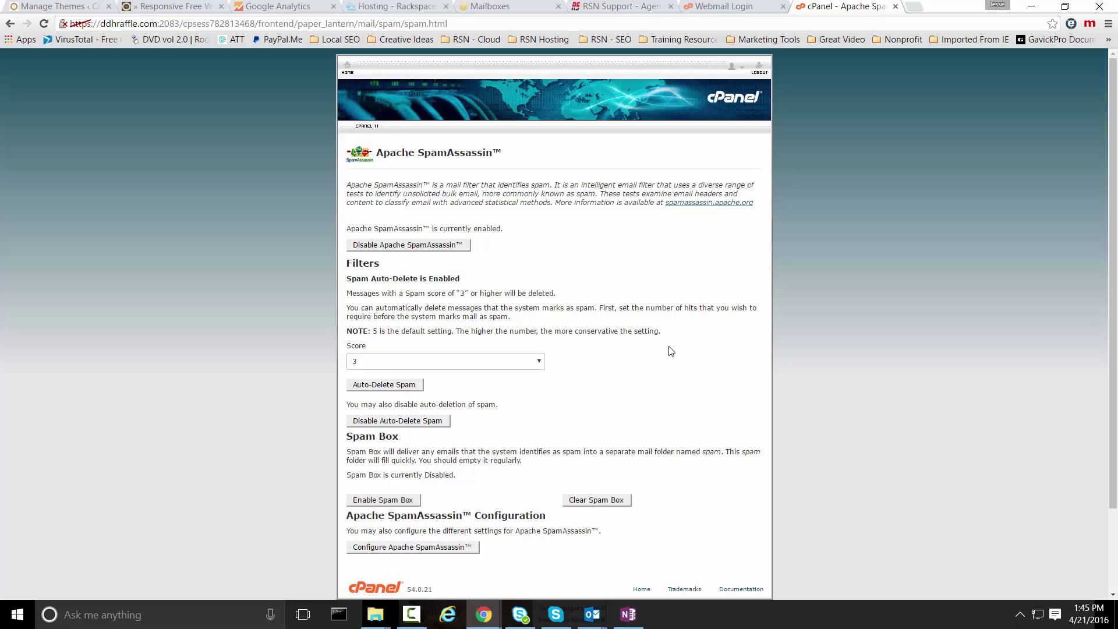
{"action": "scroll", "coordinate": [260, 318], "scroll_direction": "down", "scroll_amount": 3}
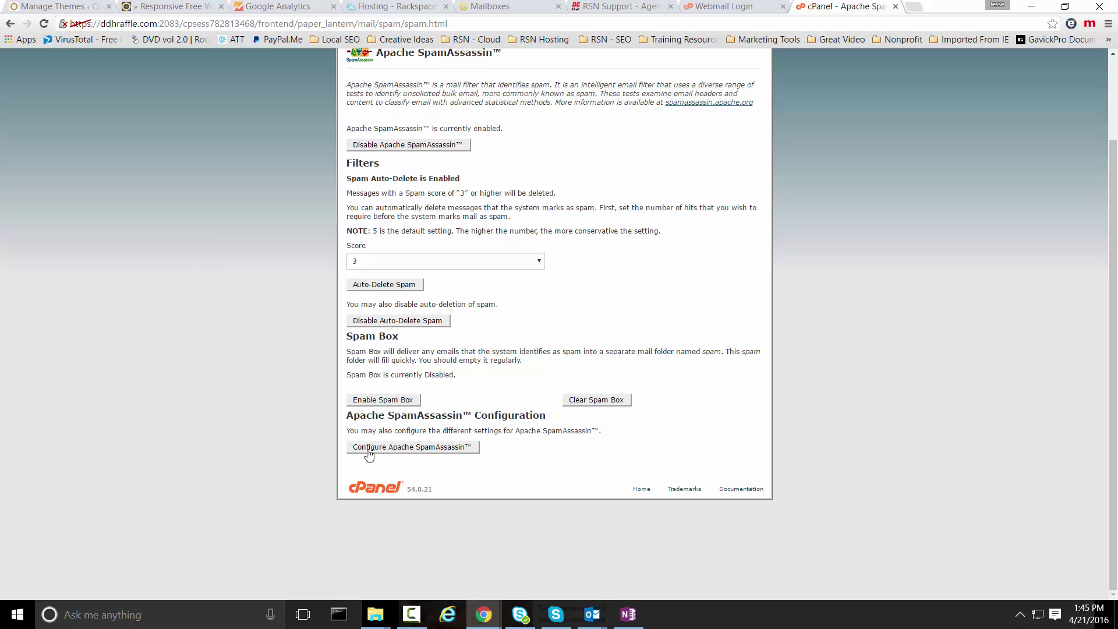
- In the advanced SpamAssassin configuration, change required_score from 5 to 3
{"action": "left_click", "coordinate": [399, 447]}
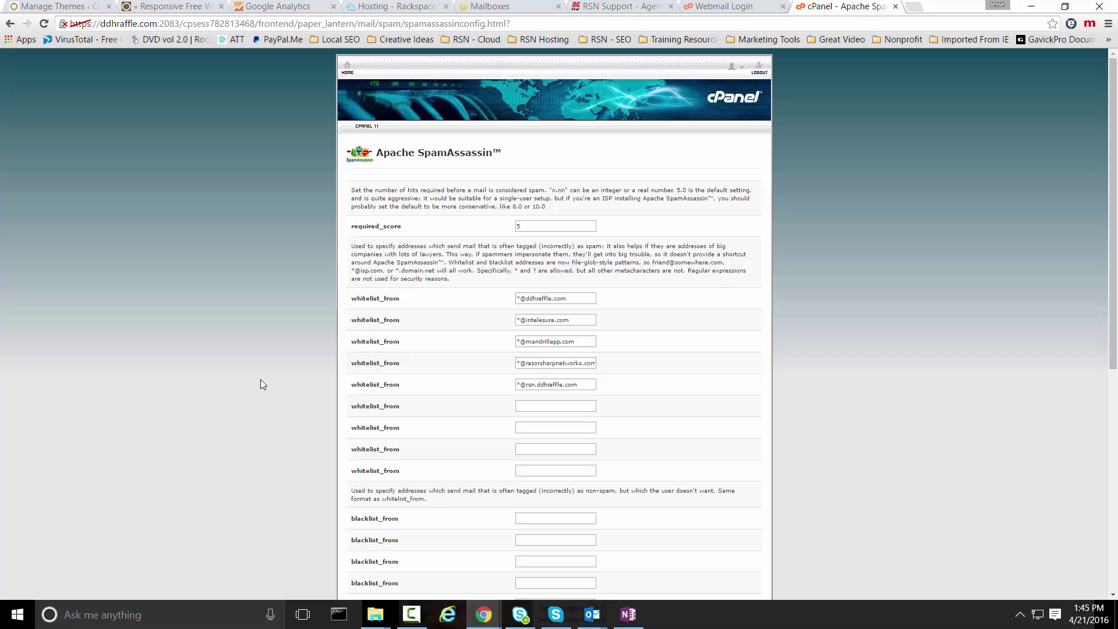
{"action": "left_click", "coordinate": [541, 227]}
{"action": "key", "text": "ctrl+a"}
{"action": "type", "text": "3"}
{"action": "left_click", "coordinate": [312, 271]}
{"action": "left_click_drag", "start_coordinate": [401, 298], "coordinate": [312, 308]}
{"action": "left_click", "coordinate": [313, 307]}
{"action": "left_click_drag", "start_coordinate": [579, 295], "coordinate": [466, 309]}
{"action": "left_click", "coordinate": [466, 309]}
{"action": "double_click", "coordinate": [583, 299]}
{"action": "left_click_drag", "start_coordinate": [583, 299], "coordinate": [506, 304]}
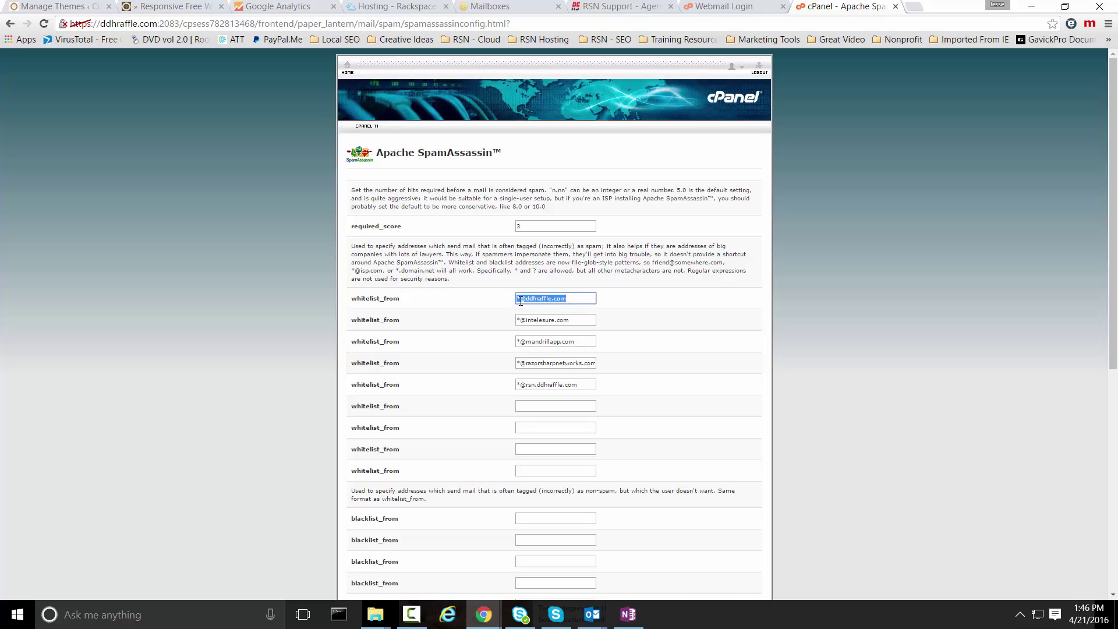
{"action": "left_click", "coordinate": [521, 301]}
{"action": "left_click_drag", "start_coordinate": [568, 298], "coordinate": [490, 301]}
{"action": "left_click", "coordinate": [502, 307]}
{"action": "left_click_drag", "start_coordinate": [568, 298], "coordinate": [474, 298]}
{"action": "left_click", "coordinate": [481, 303]}
{"action": "left_click_drag", "start_coordinate": [568, 299], "coordinate": [476, 299]}
{"action": "left_click", "coordinate": [477, 301]}
{"action": "left_click_drag", "start_coordinate": [567, 298], "coordinate": [492, 307]}
{"action": "left_click", "coordinate": [491, 310]}
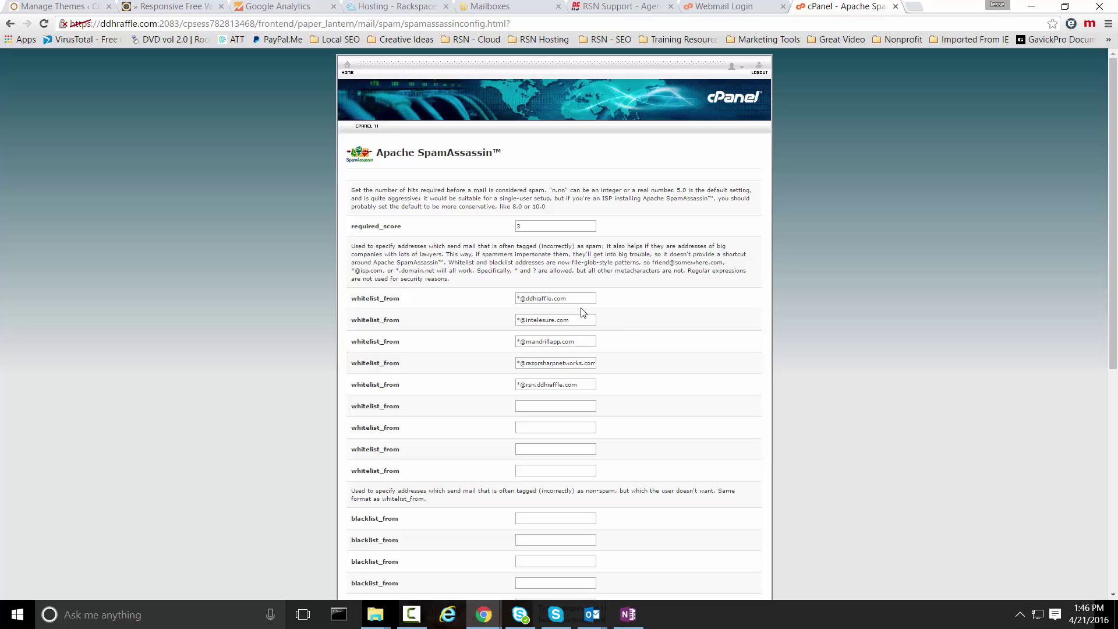
{"action": "left_click", "coordinate": [567, 299]}
{"action": "left_click_drag", "start_coordinate": [567, 299], "coordinate": [487, 312]}
{"action": "left_click", "coordinate": [484, 313]}
- Check the blacklist_from fields and leave them empty
{"action": "scroll", "coordinate": [323, 329], "scroll_direction": "down", "scroll_amount": 2}
{"action": "scroll", "coordinate": [409, 461], "scroll_direction": "down", "scroll_amount": 2}
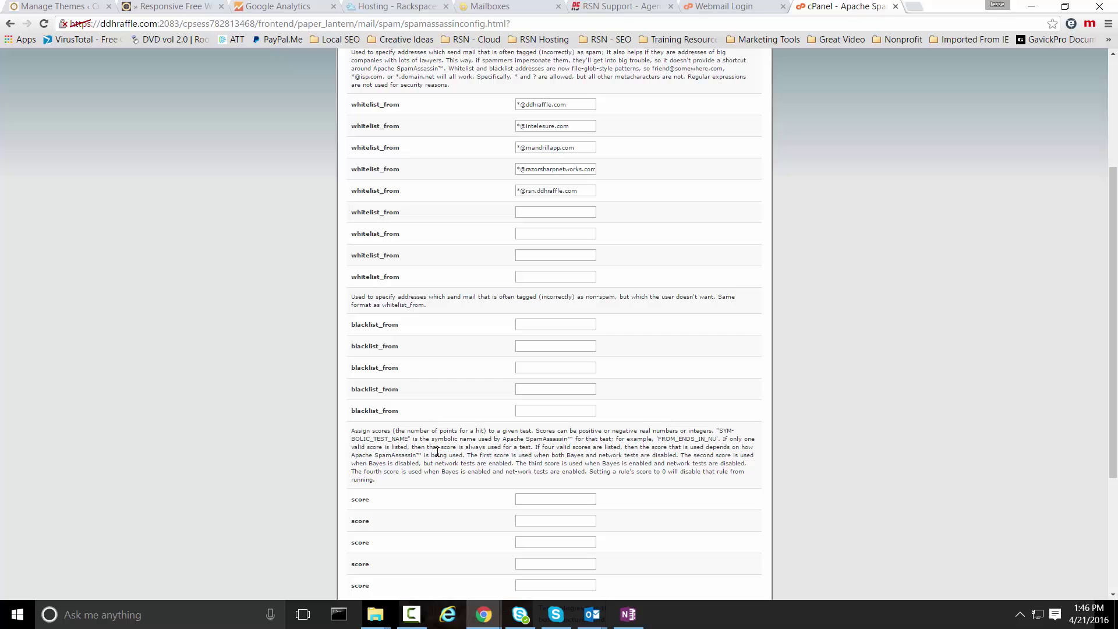
{"action": "left_click_drag", "start_coordinate": [420, 328], "coordinate": [309, 333]}
{"action": "left_click", "coordinate": [351, 357]}
{"action": "left_click", "coordinate": [526, 328]}
{"action": "left_click", "coordinate": [538, 345]}
{"action": "left_click", "coordinate": [534, 330]}
{"action": "left_click", "coordinate": [531, 367]}
{"action": "left_click", "coordinate": [463, 361]}
{"action": "scroll", "coordinate": [314, 317], "scroll_direction": "down", "scroll_amount": 4}
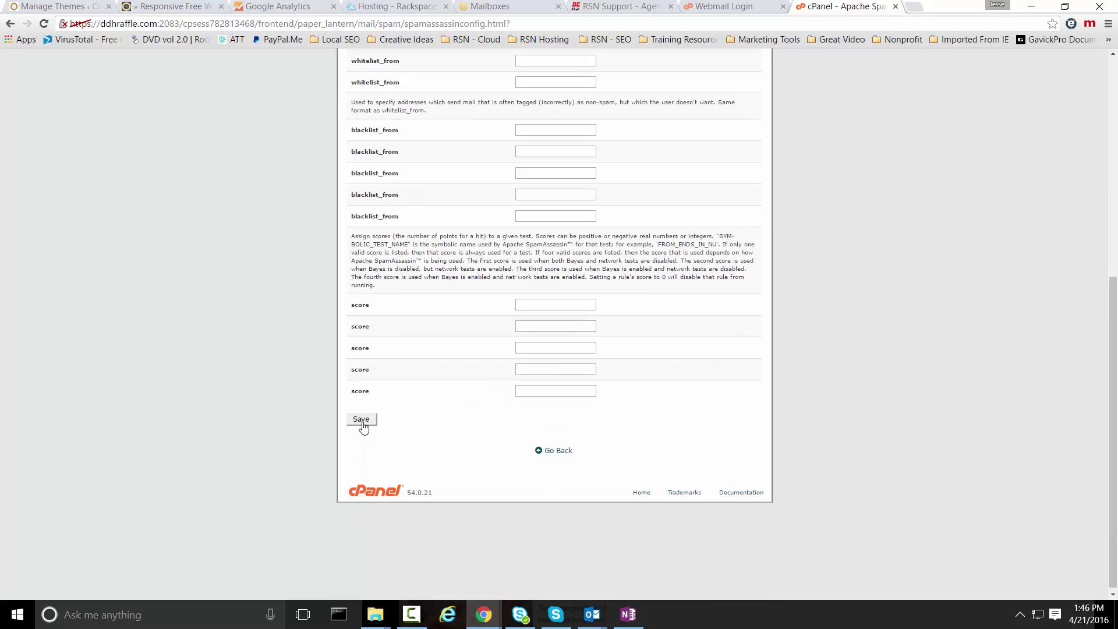
- Save the SpamAssassin configuration and return to the cPanel dashboard
{"action": "left_click", "coordinate": [362, 420]}
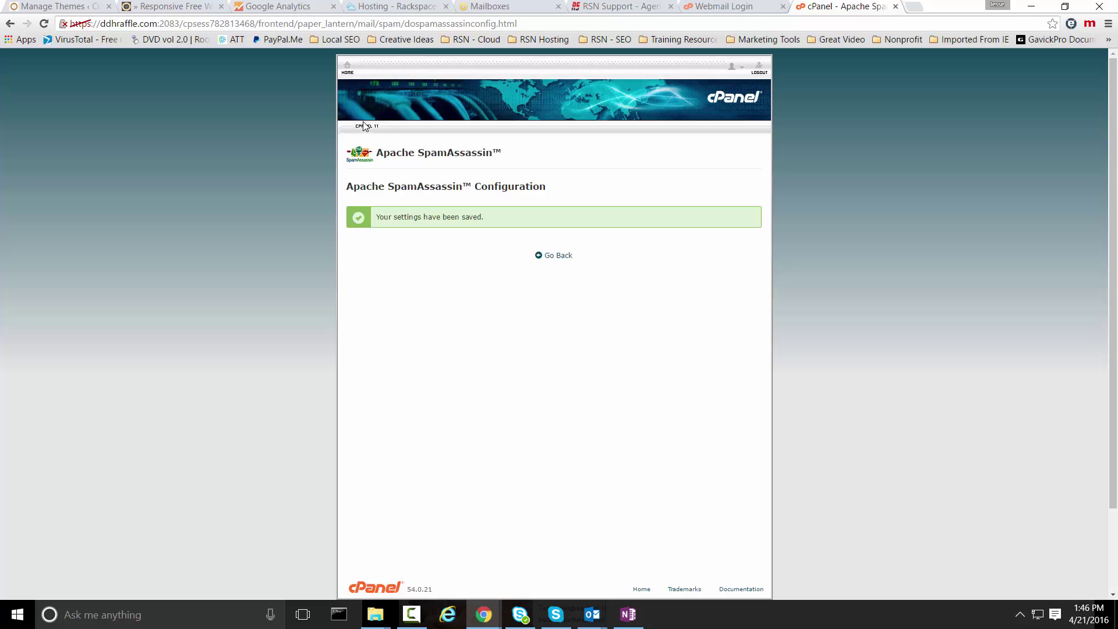
{"action": "left_click", "coordinate": [346, 73]}
{"action": "scroll", "coordinate": [724, 338], "scroll_direction": "down", "scroll_amount": 5}
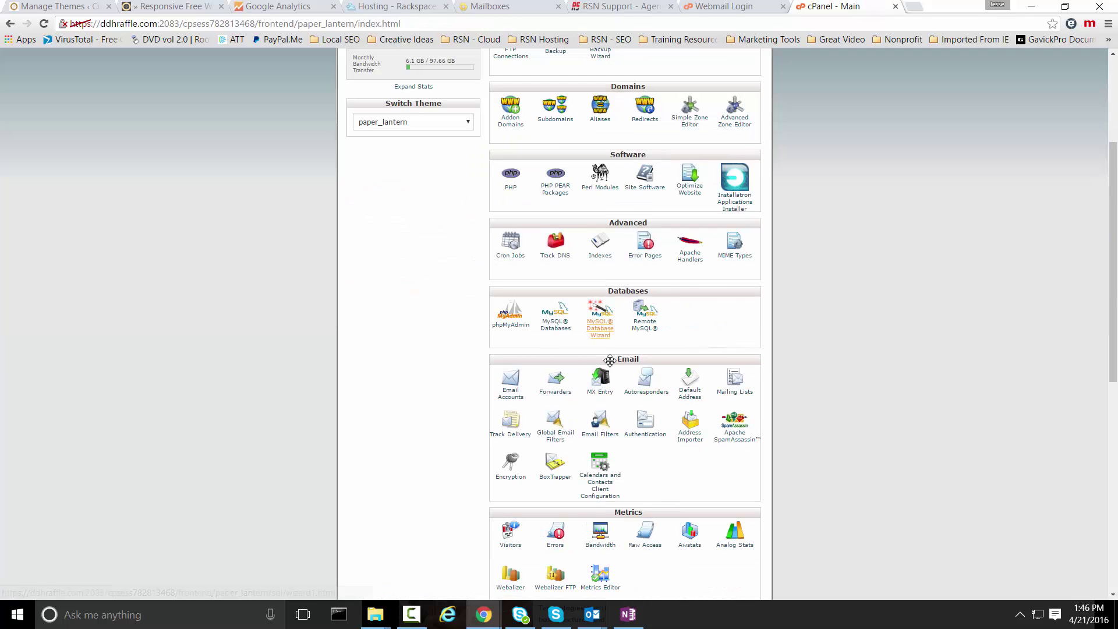
- Enable auto-deletion of spam scoring 3 or higher in Apache SpamAssassin
{"action": "left_click", "coordinate": [728, 340]}
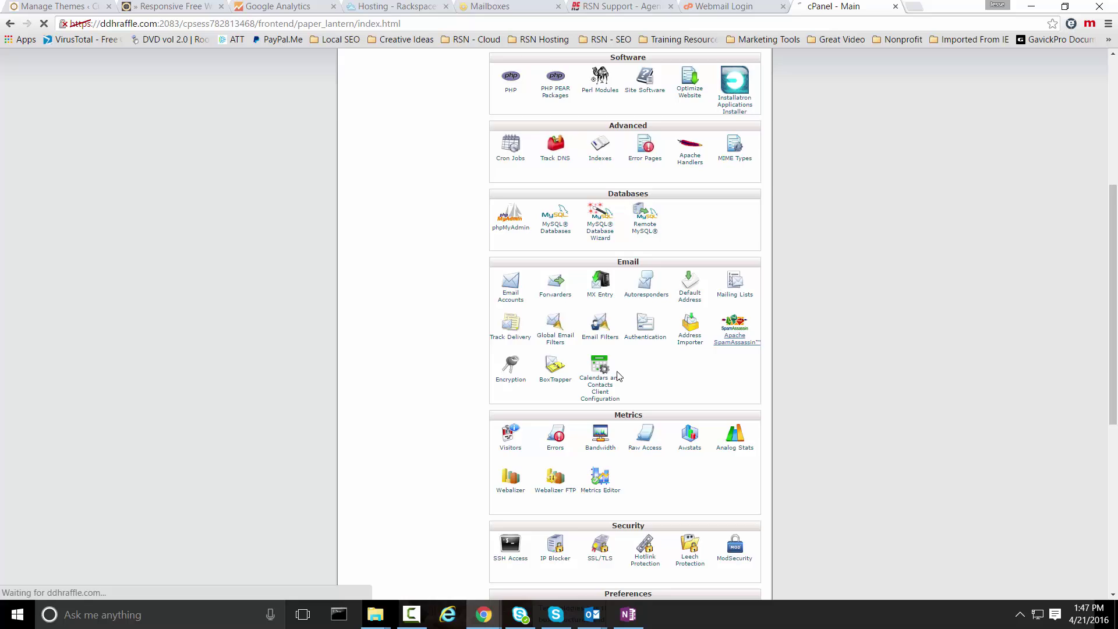
{"action": "scroll", "coordinate": [266, 302], "scroll_direction": "down", "scroll_amount": 2}
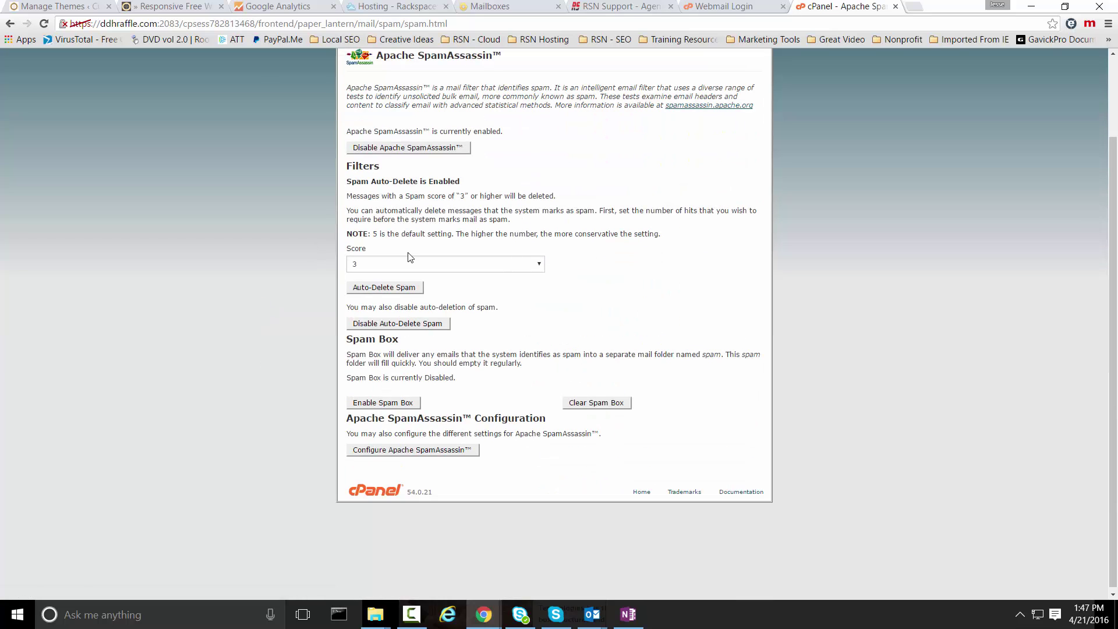
{"action": "left_click", "coordinate": [495, 269]}
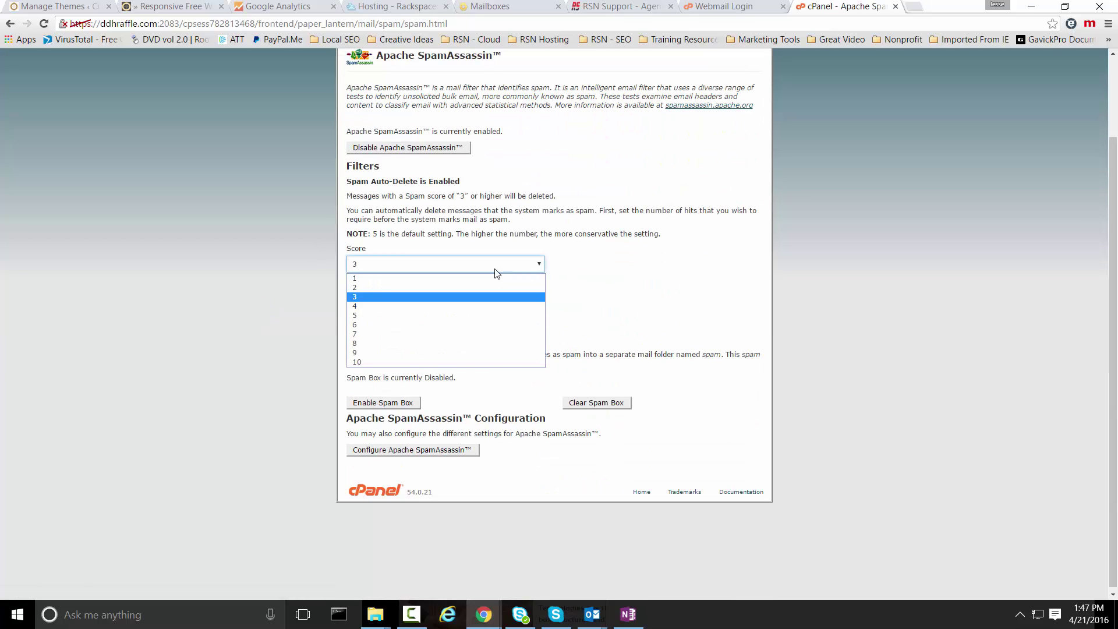
{"action": "left_click", "coordinate": [495, 269]}
{"action": "left_click", "coordinate": [395, 289]}
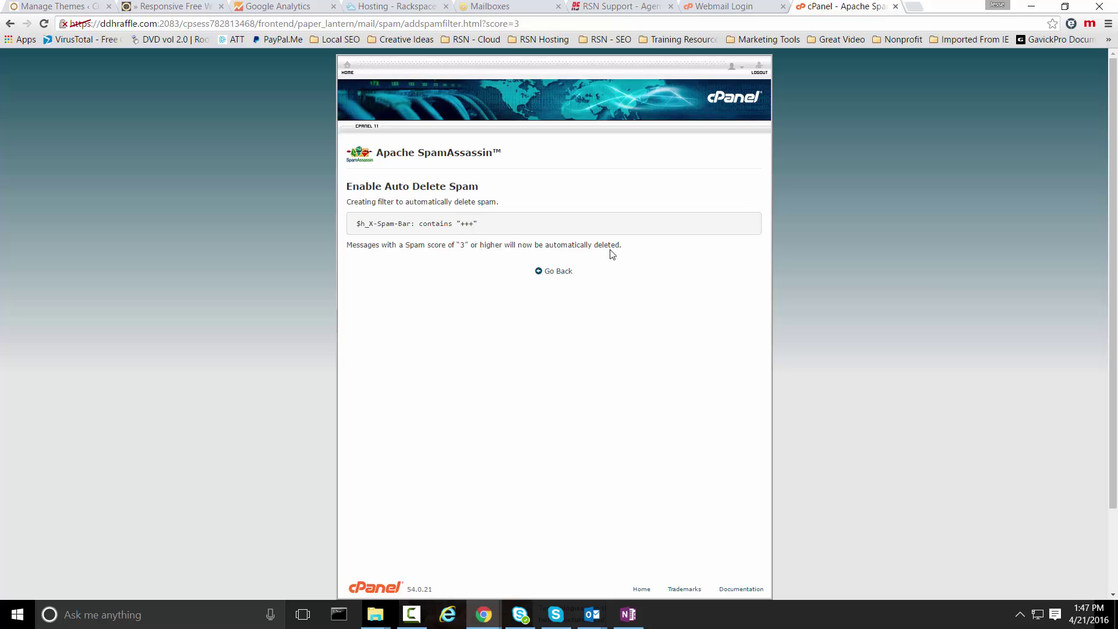
{"action": "left_click", "coordinate": [555, 272]}
{"action": "scroll", "coordinate": [253, 278], "scroll_direction": "down", "scroll_amount": 2}
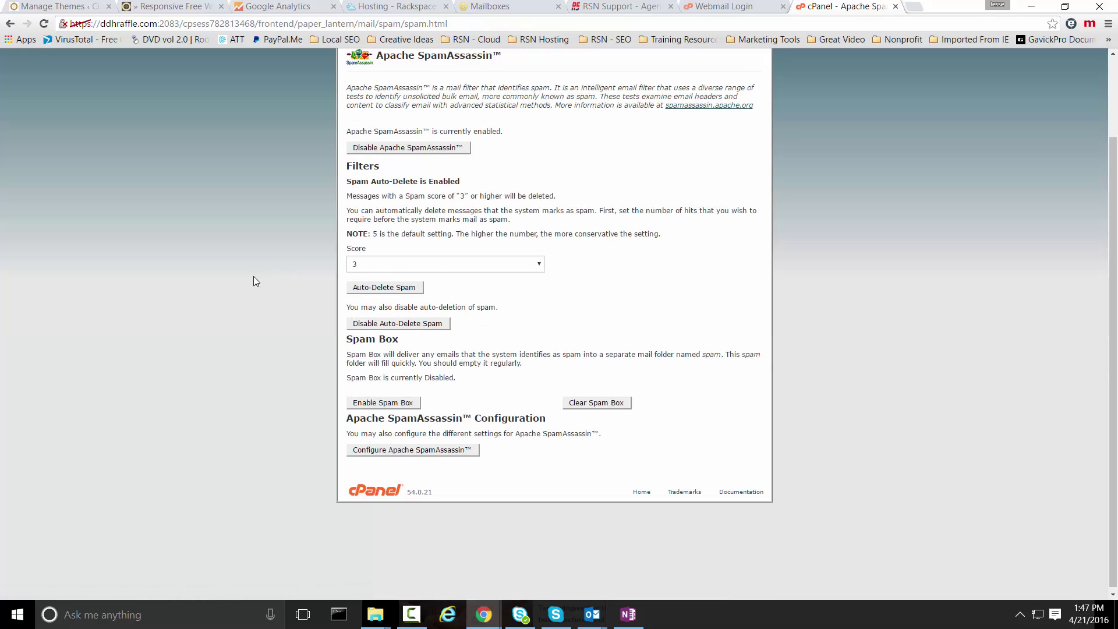
- Reopen the SpamAssassin configuration and confirm required_score is still 3
{"action": "left_click", "coordinate": [459, 452]}
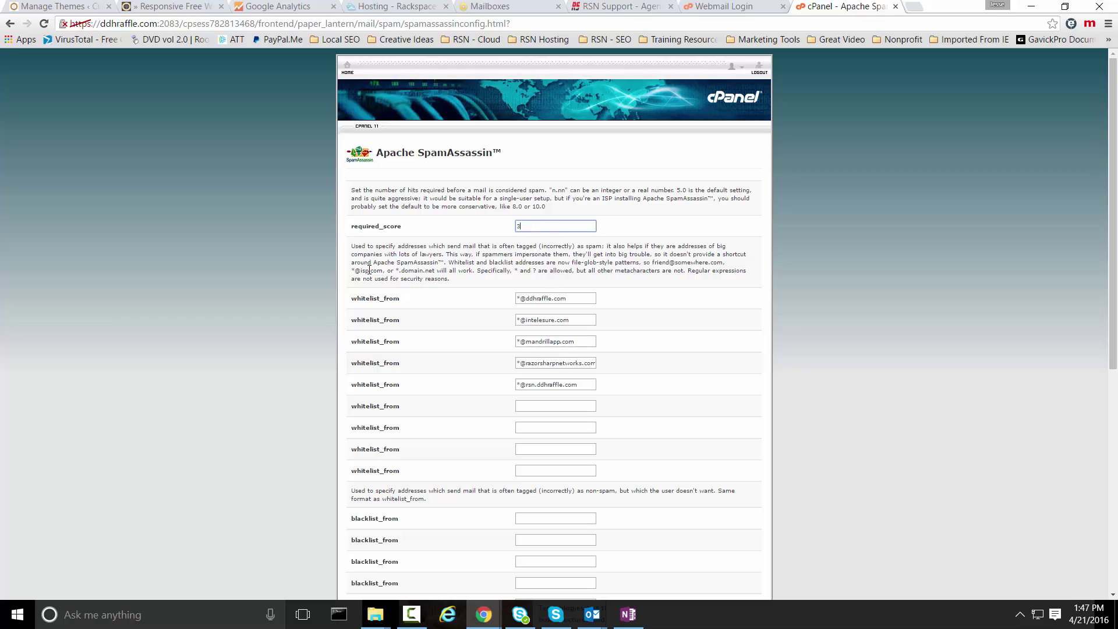
{"action": "double_click", "coordinate": [518, 226]}
{"action": "left_click", "coordinate": [217, 246]}
- Return to the cPanel dashboard and browse the Email section tools
{"action": "left_click", "coordinate": [348, 68]}
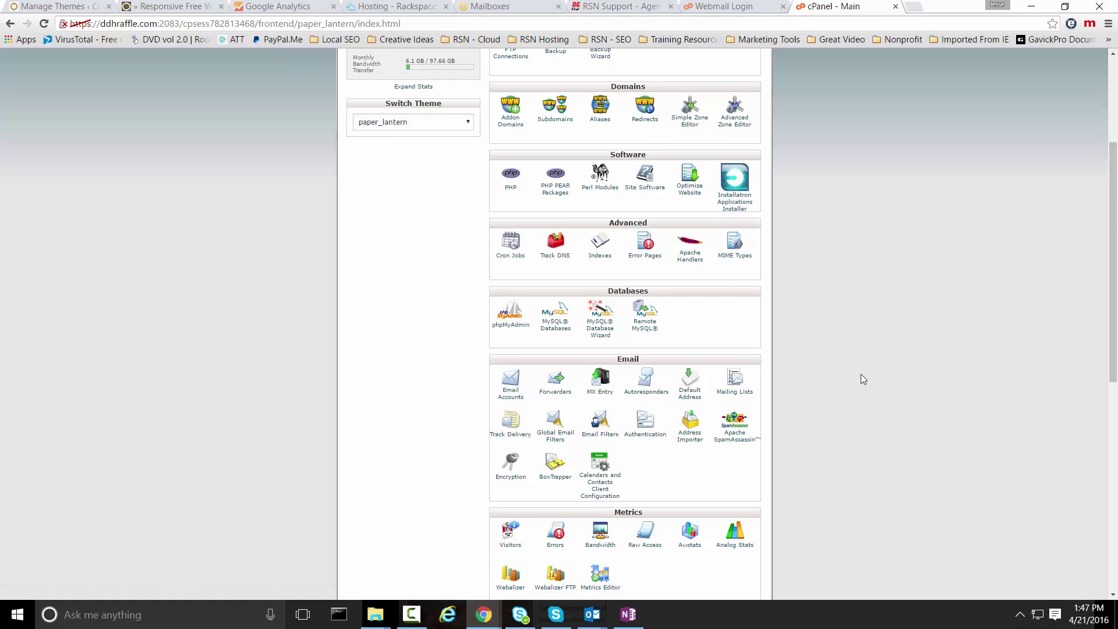
{"action": "scroll", "coordinate": [861, 379], "scroll_direction": "down", "scroll_amount": 6}
{"action": "scroll", "coordinate": [843, 398], "scroll_direction": "up", "scroll_amount": 6}
{"action": "scroll", "coordinate": [842, 394], "scroll_direction": "up", "scroll_amount": 2}
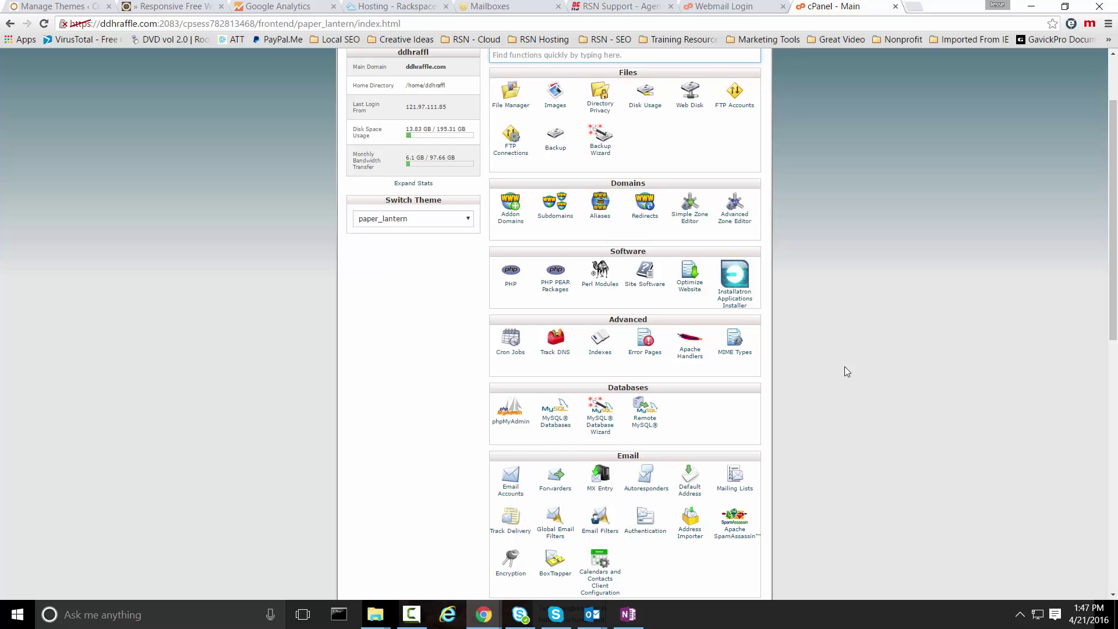
{"action": "scroll", "coordinate": [845, 367], "scroll_direction": "down", "scroll_amount": 3}
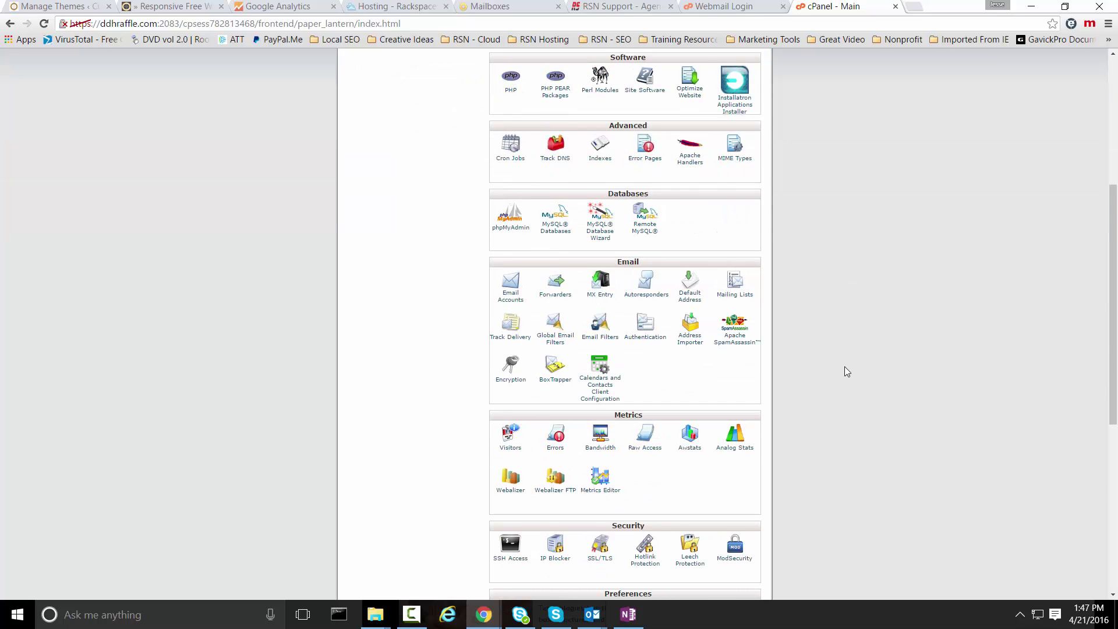
{"action": "scroll", "coordinate": [844, 367], "scroll_direction": "up", "scroll_amount": 5}
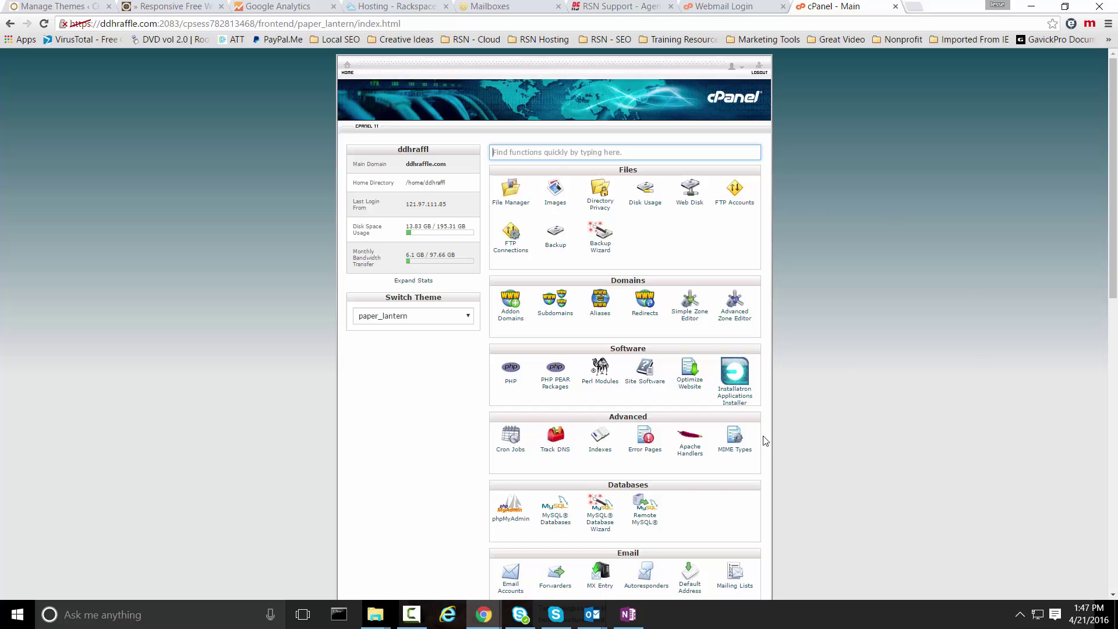
{"action": "scroll", "coordinate": [810, 433], "scroll_direction": "down", "scroll_amount": 5}
{"action": "scroll", "coordinate": [786, 390], "scroll_direction": "up", "scroll_amount": 2}
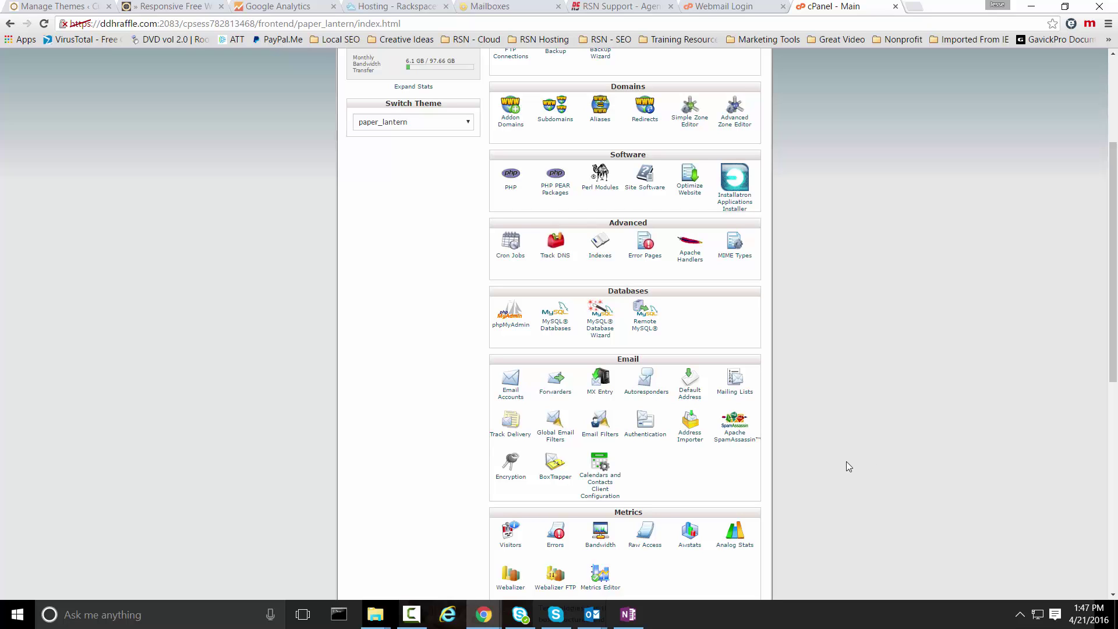
{"action": "scroll", "coordinate": [856, 463], "scroll_direction": "up", "scroll_amount": 2}
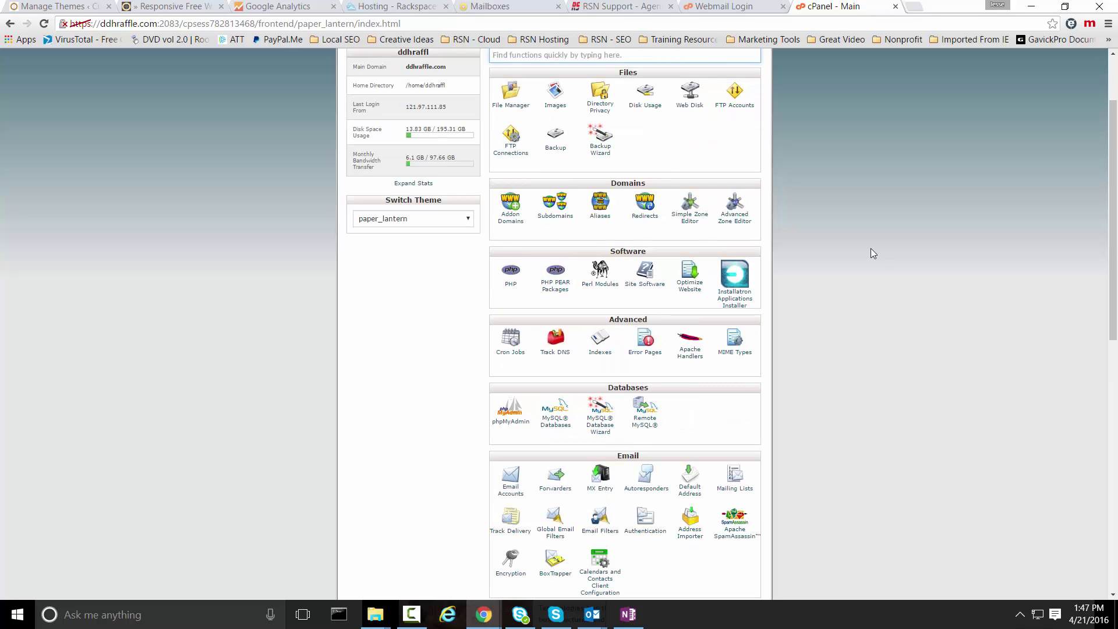
- Switch to the Webmail login page and sign in to the mailbox with saved credentials
{"action": "left_click", "coordinate": [727, 6]}
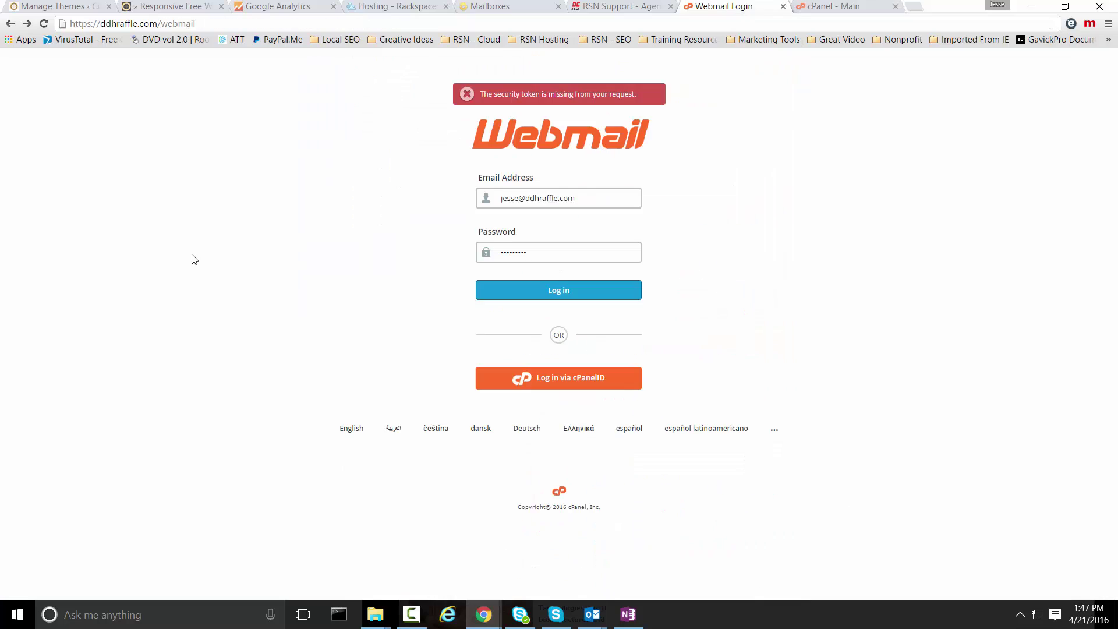
{"action": "left_click", "coordinate": [178, 25]}
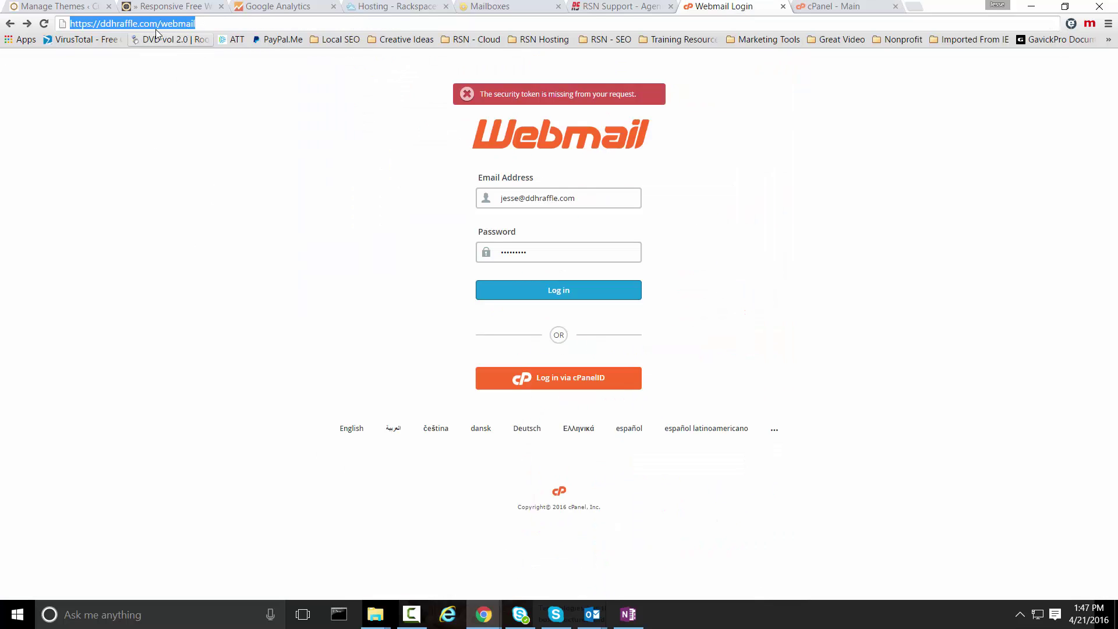
{"action": "left_click", "coordinate": [296, 247]}
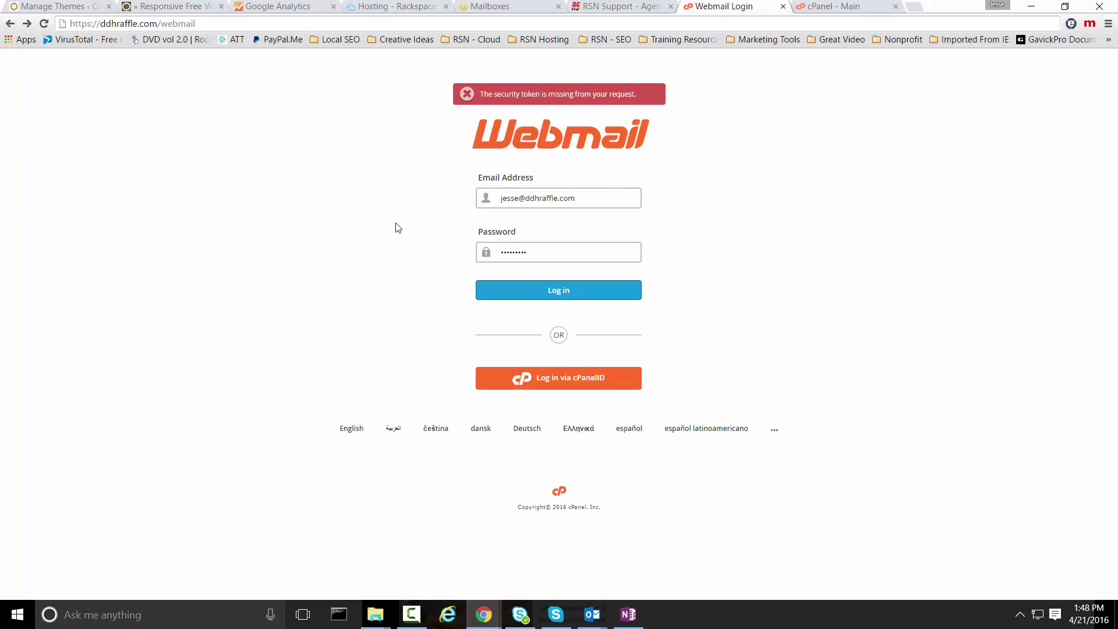
{"action": "left_click", "coordinate": [494, 305]}
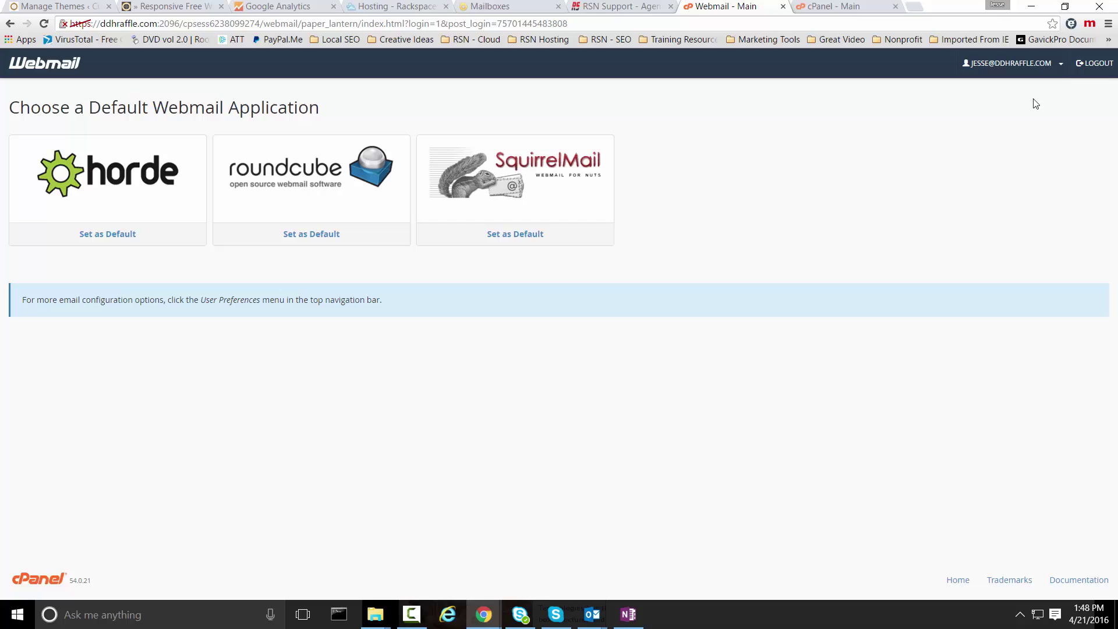
- Go to the mailbox's BoxTrapper page from the account drop-down
{"action": "left_click", "coordinate": [1058, 69]}
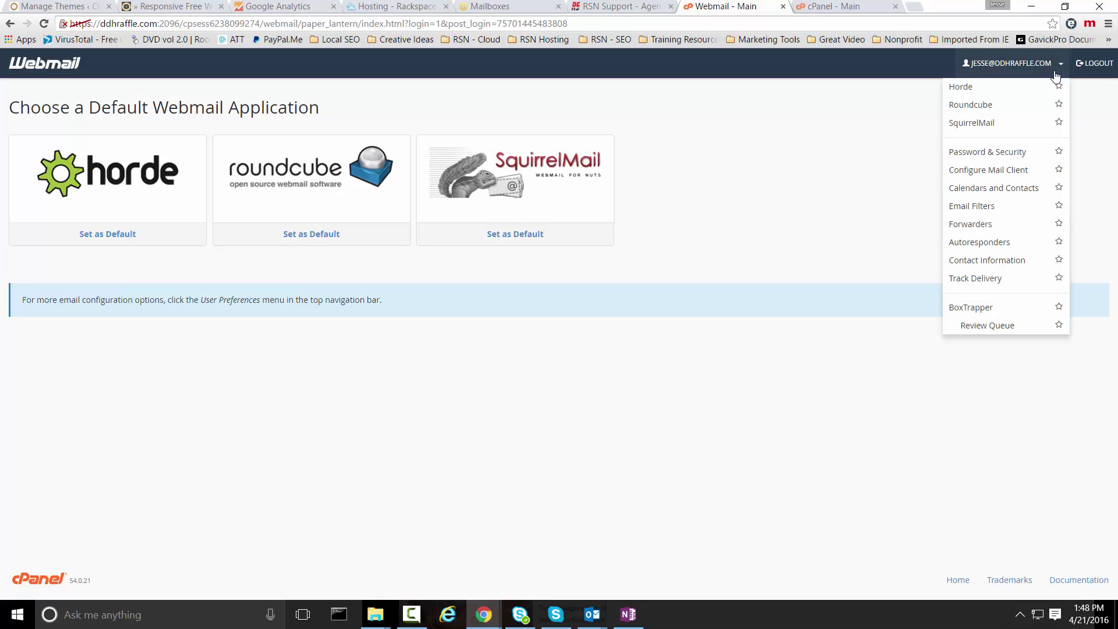
{"action": "left_click", "coordinate": [991, 315]}
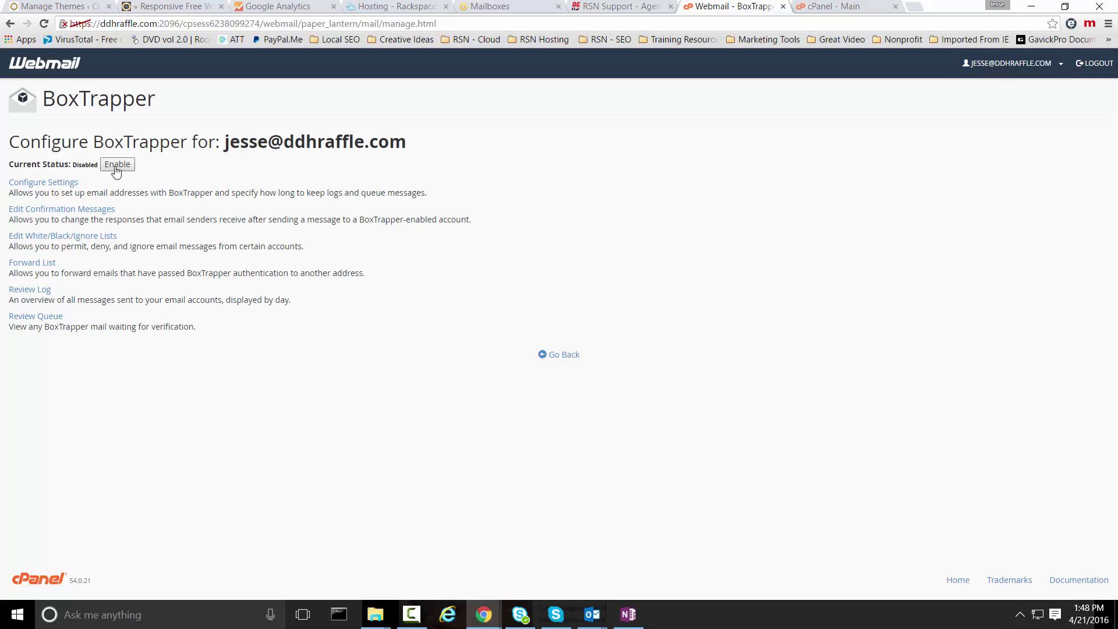
- In BoxTrapper's Configure Settings, enter the account owner's name and keep 15-day retention
{"action": "left_click", "coordinate": [45, 184]}
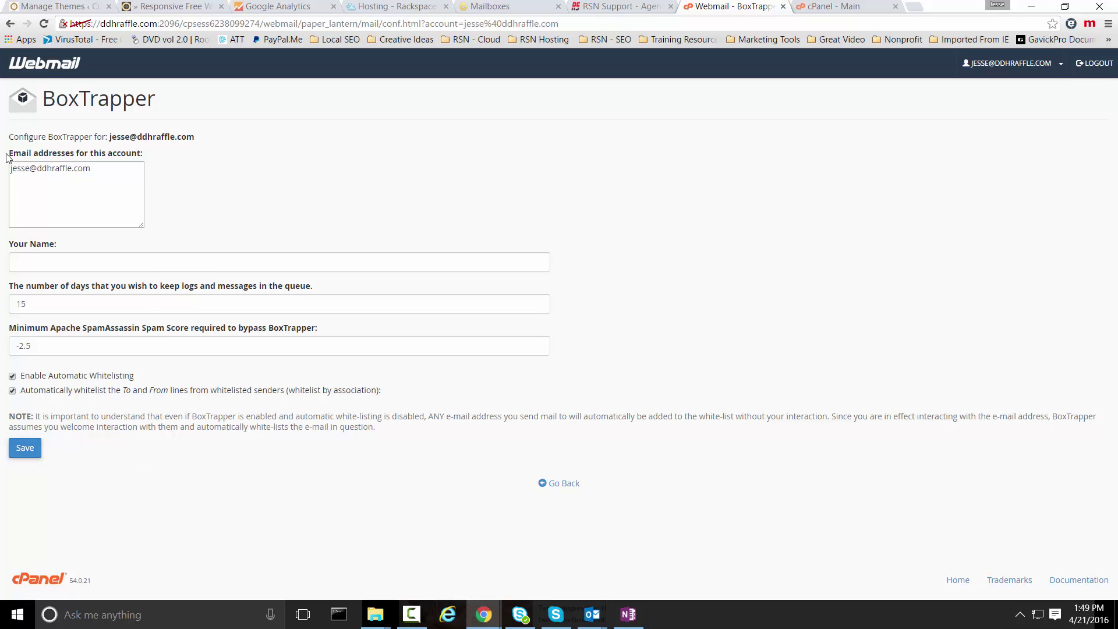
{"action": "left_click_drag", "start_coordinate": [9, 153], "coordinate": [143, 156]}
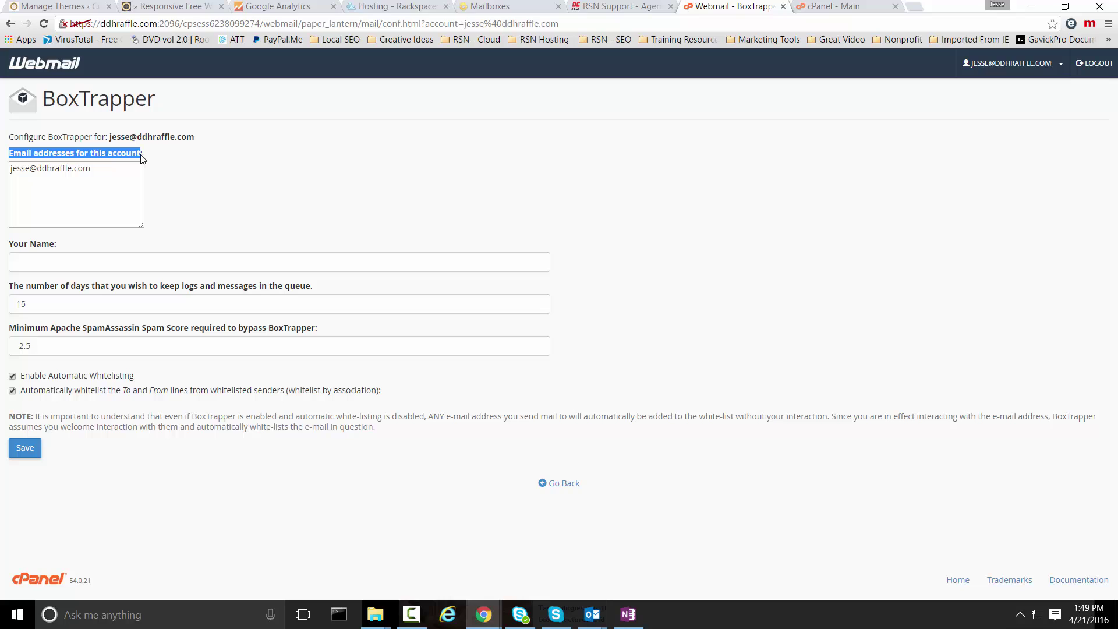
{"action": "left_click", "coordinate": [242, 199]}
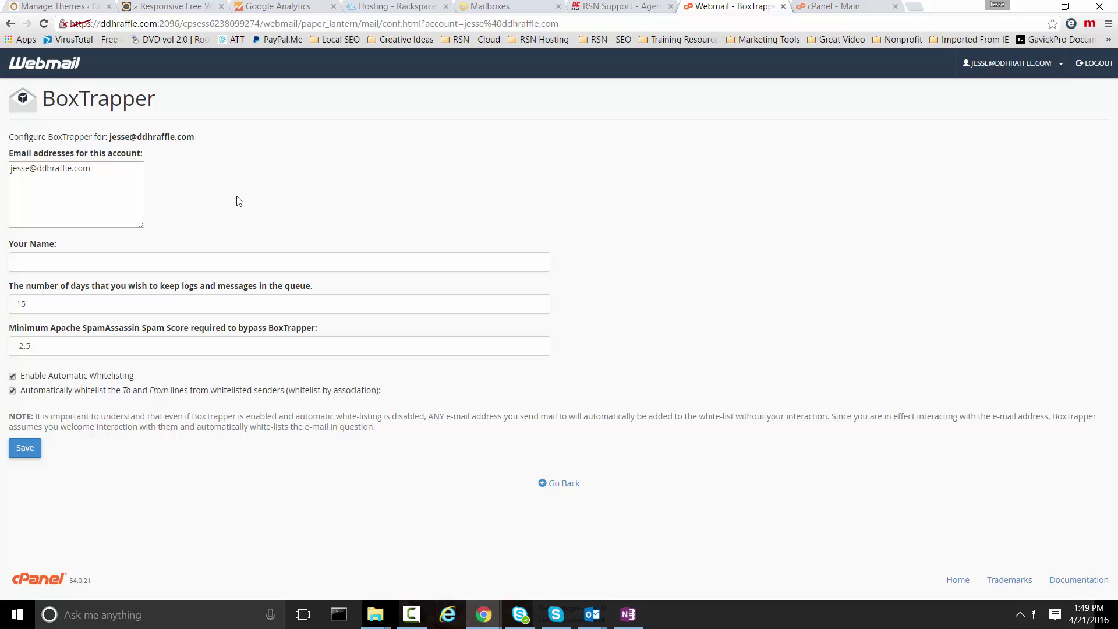
{"action": "left_click", "coordinate": [61, 264]}
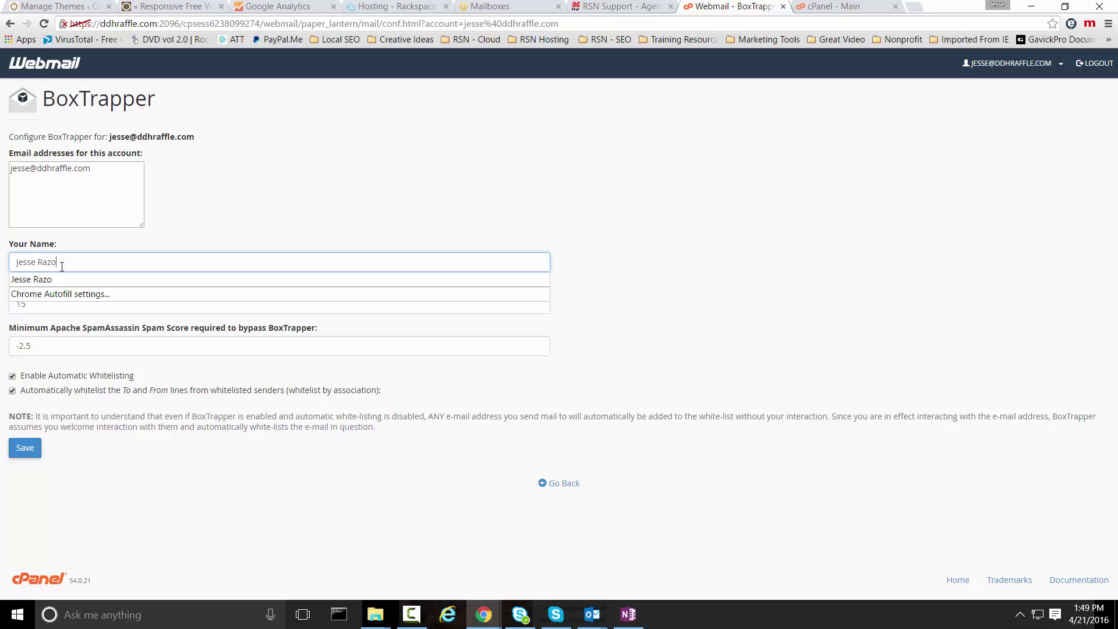
{"action": "key", "text": "Tab"}
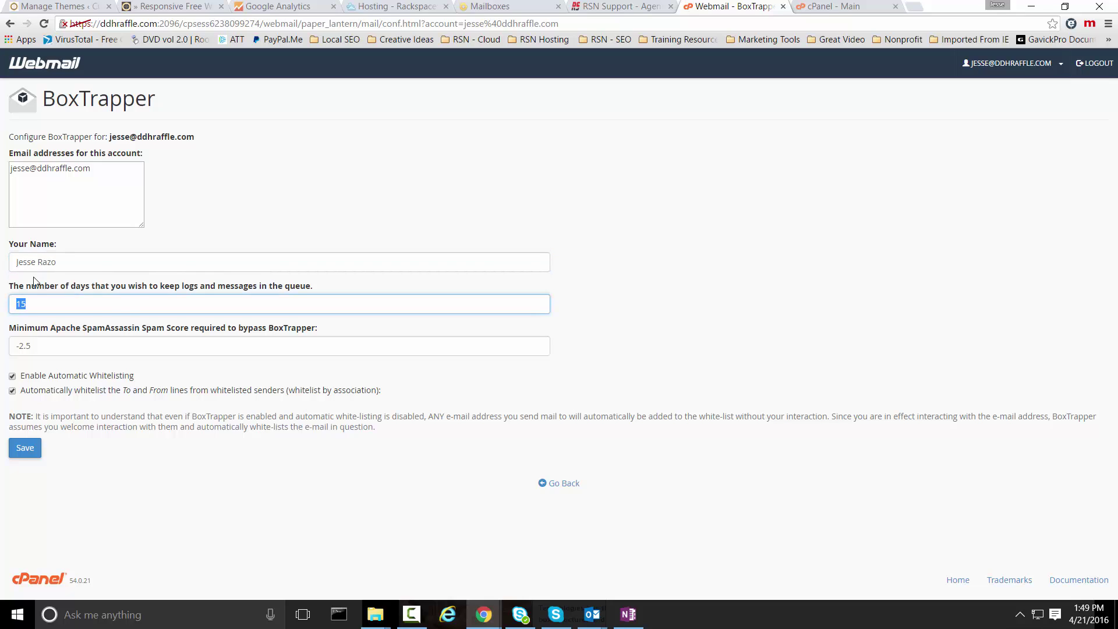
{"action": "left_click", "coordinate": [135, 304]}
{"action": "left_click", "coordinate": [35, 346]}
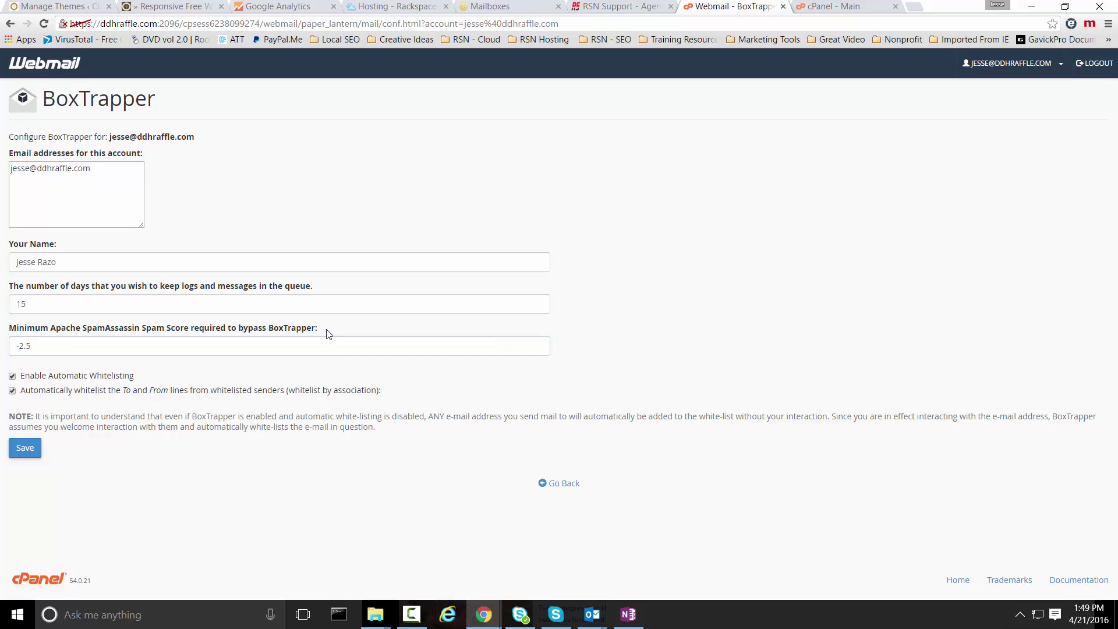
{"action": "left_click_drag", "start_coordinate": [43, 348], "coordinate": [16, 346]}
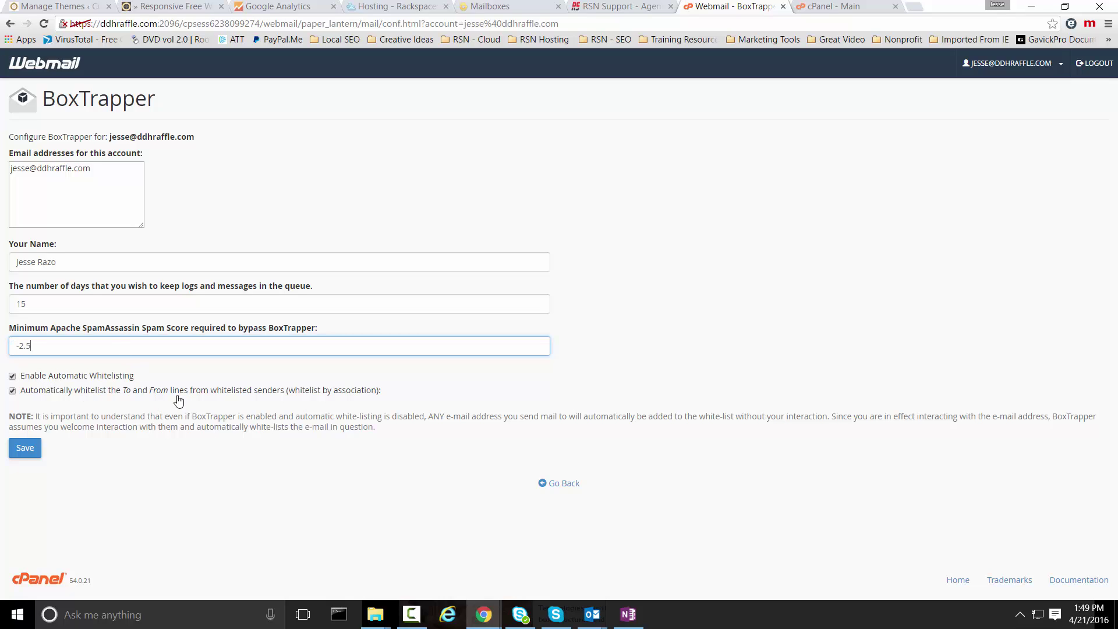
{"action": "left_click", "coordinate": [196, 383]}
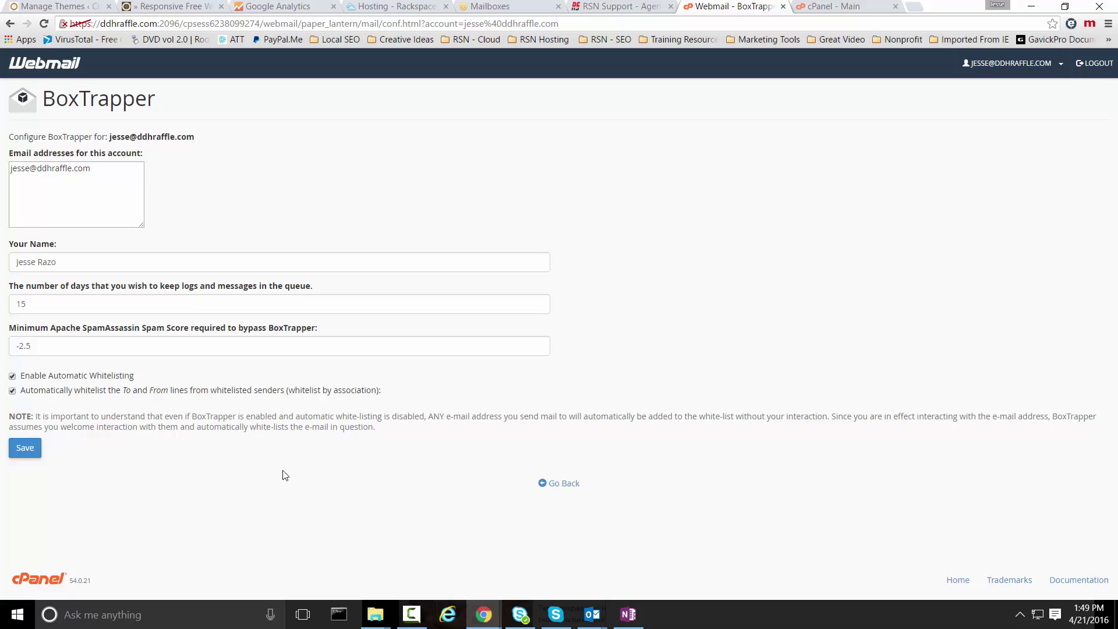
{"action": "left_click", "coordinate": [142, 351]}
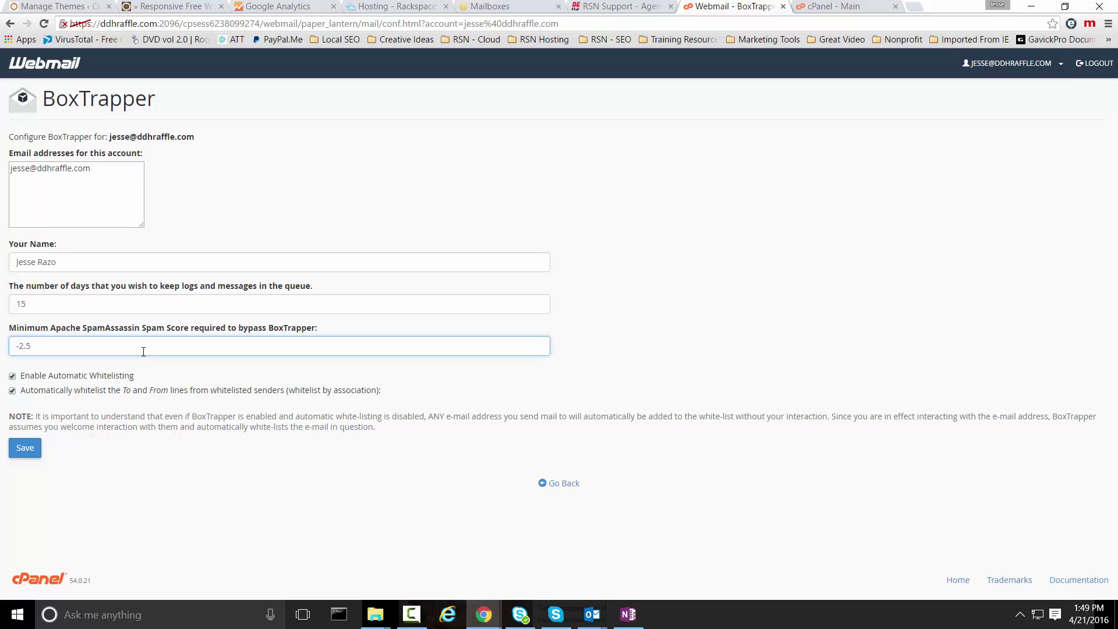